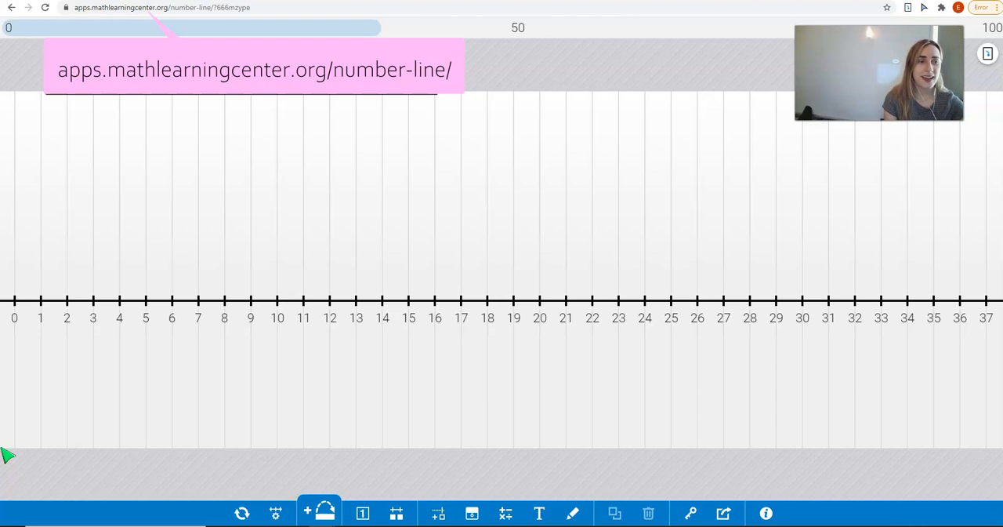
Examine the interval options for whole numbers, fractions and decimals in the line settings.
click(241, 514)
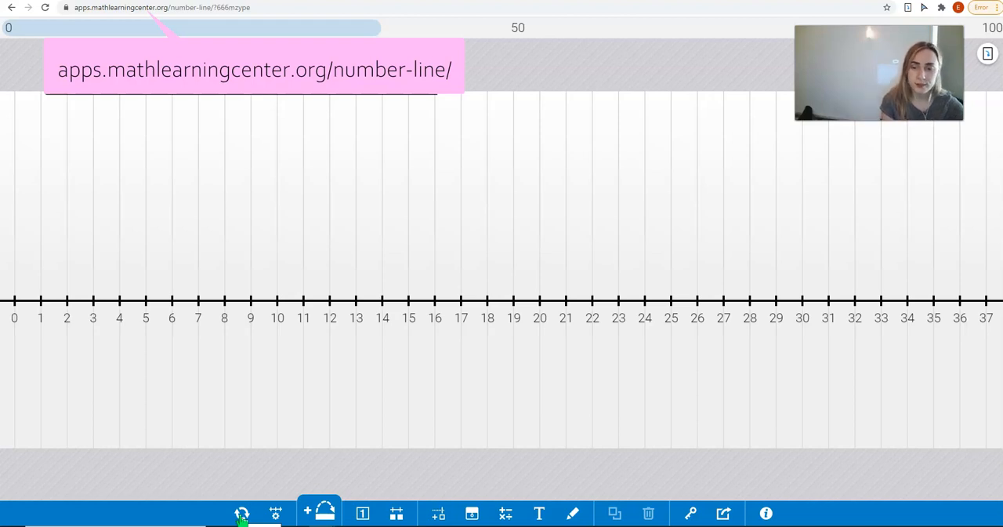
click(275, 512)
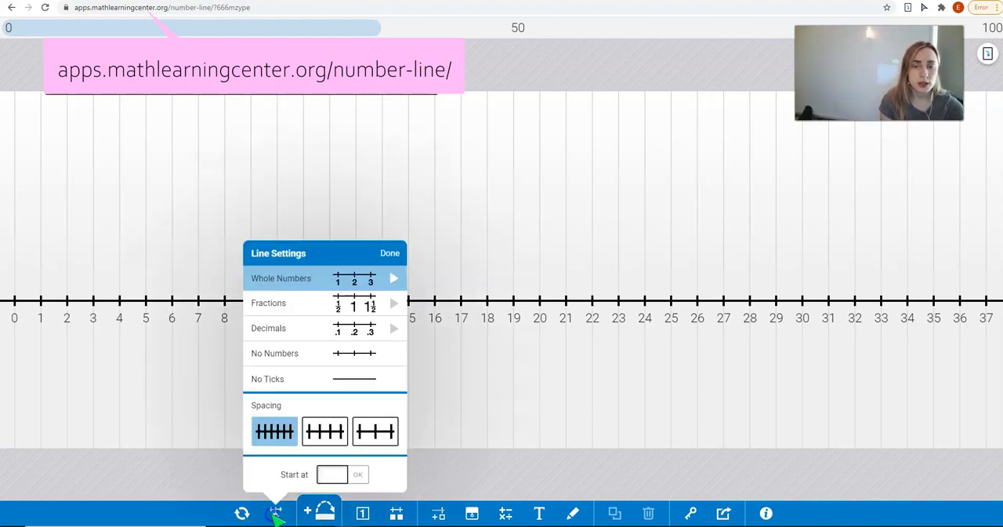
click(282, 278)
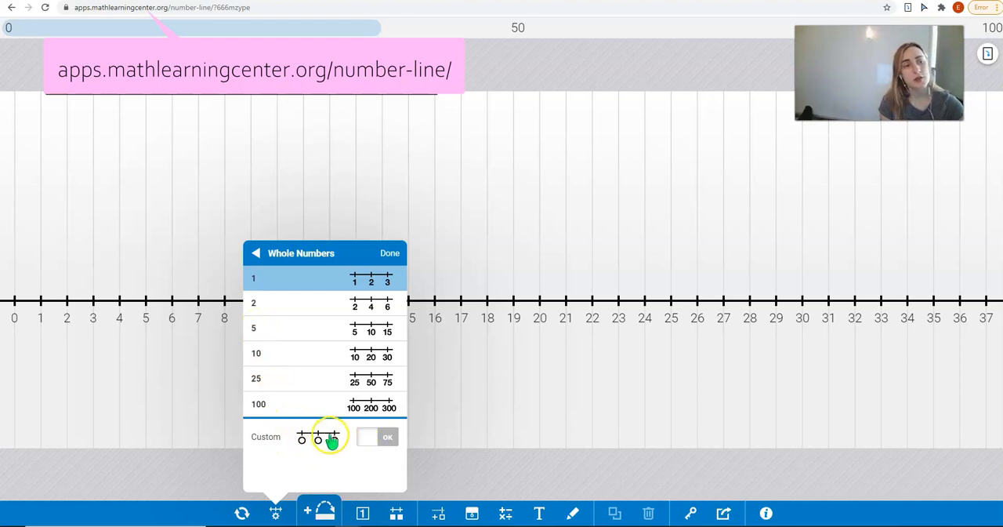
click(259, 256)
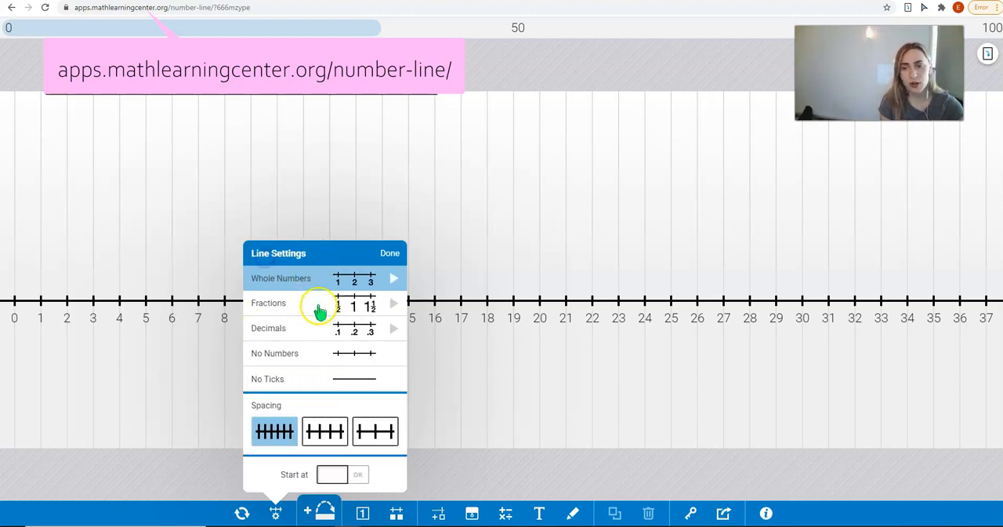
click(374, 306)
click(255, 252)
click(357, 327)
click(259, 252)
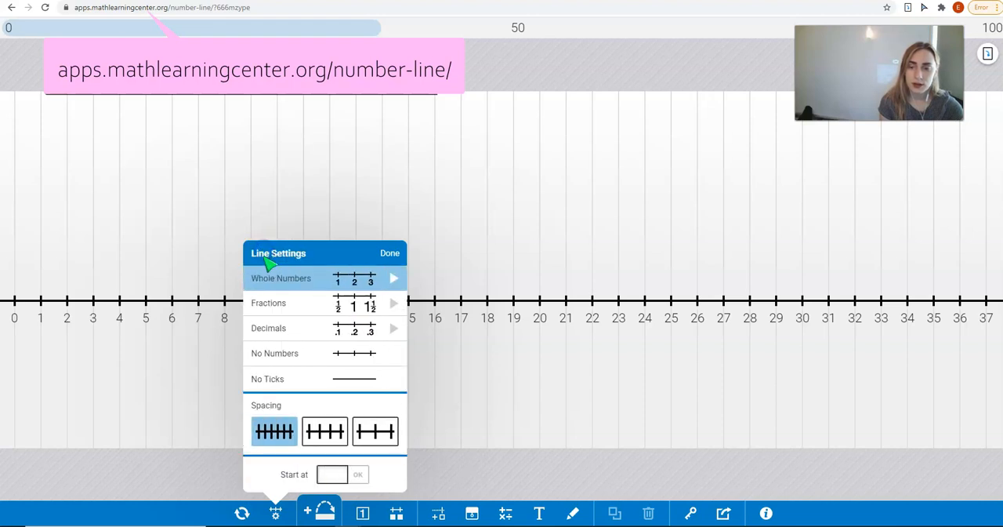
Switch the number line to no numbers, clearing all items, and try the no-ticks style before returning to no numbers.
click(280, 357)
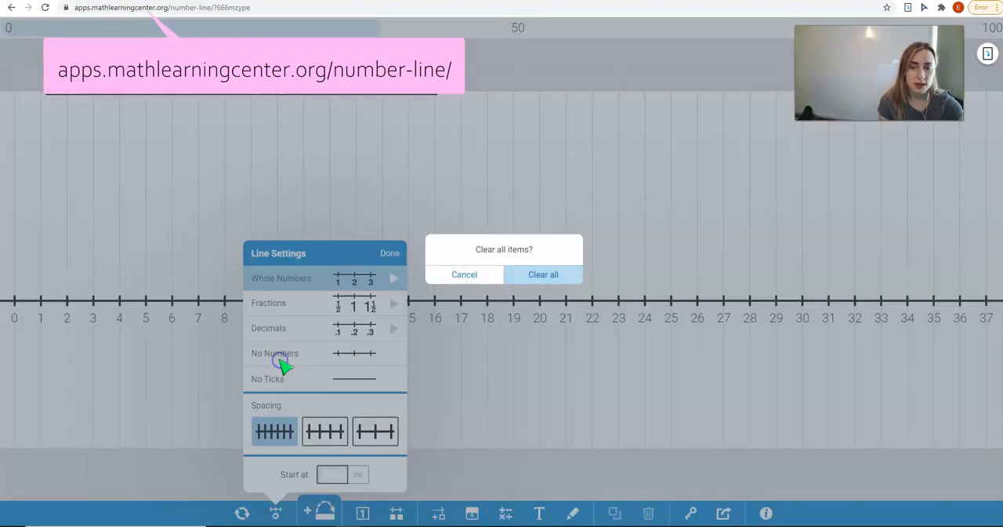
click(533, 271)
click(314, 379)
click(315, 353)
Try the medium and wide tick spacings, then restore the narrowest spacing and whole numbers.
click(329, 431)
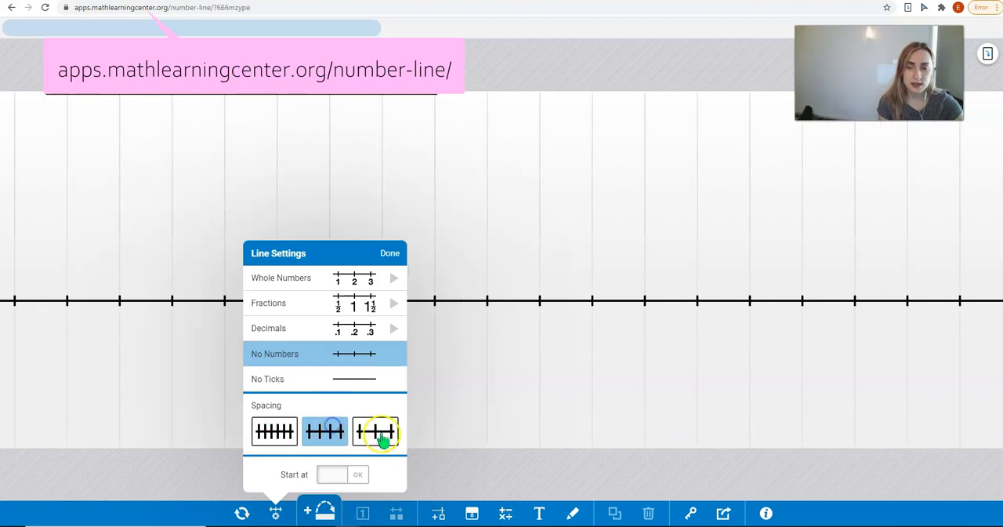
click(384, 437)
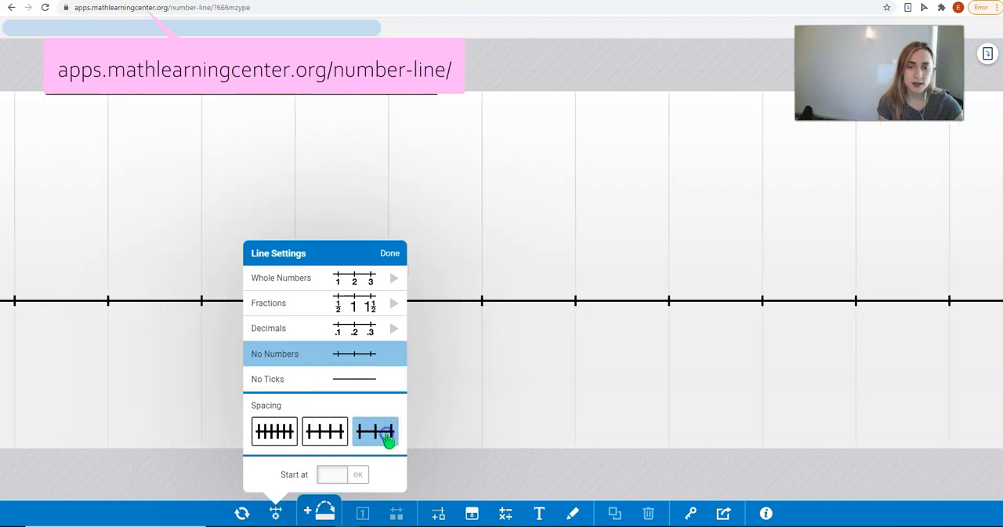
click(327, 431)
click(289, 431)
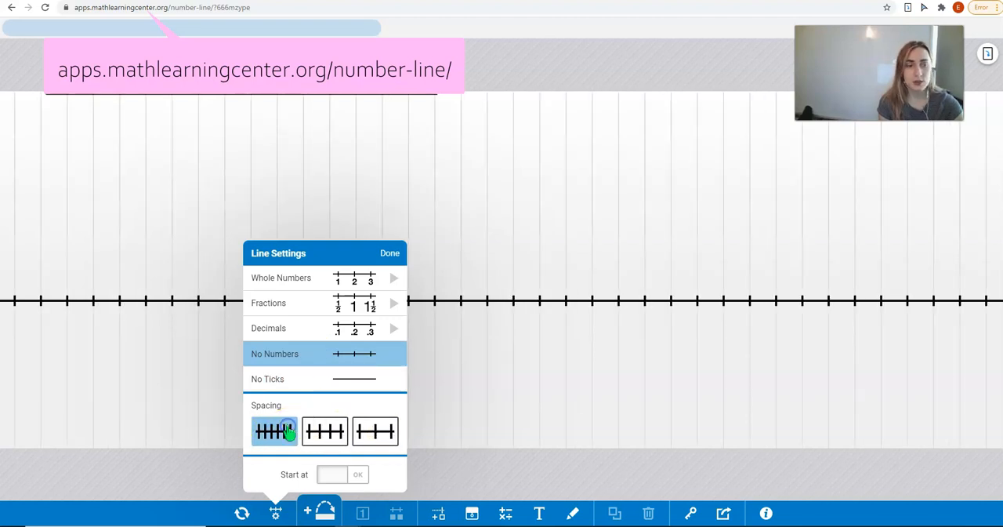
click(330, 282)
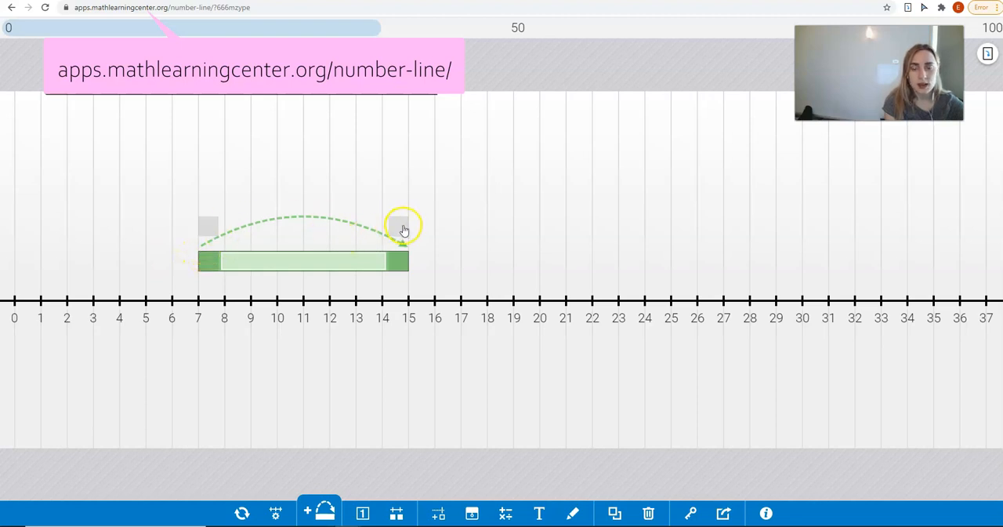
Adjust the green jump so that it spans from 7 to 14 on the number line.
drag(399, 225, 93, 236)
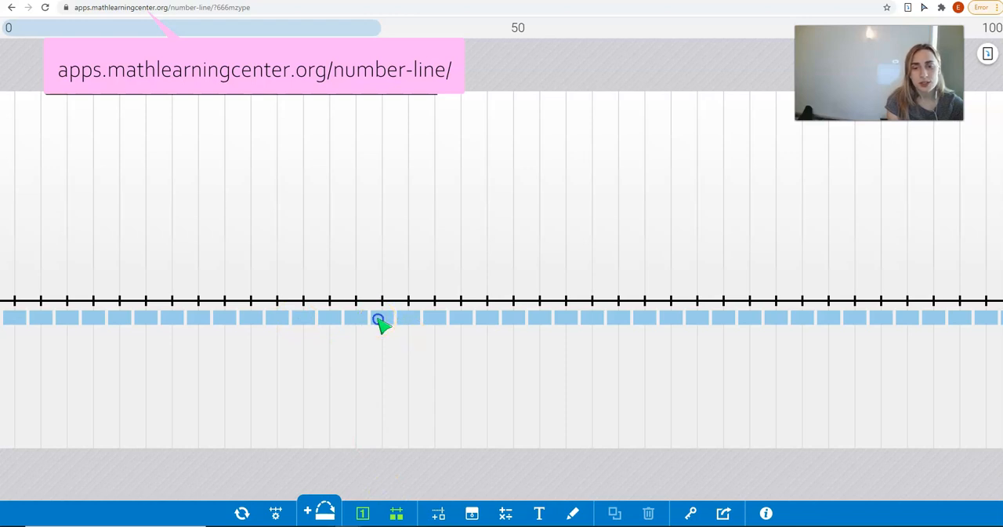
Reveal 14 and 22 on the line with hidden numbers, then show all the numbers again.
click(380, 321)
click(595, 320)
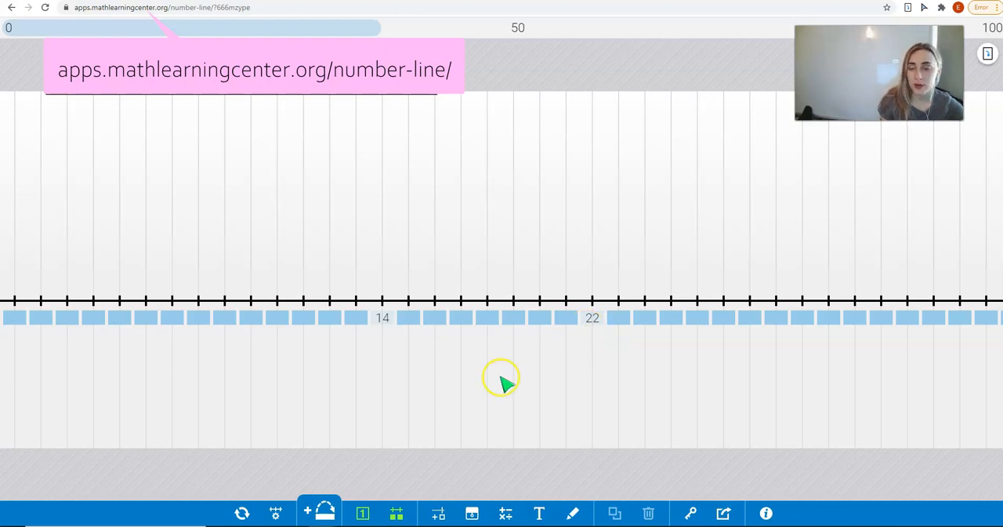
click(397, 513)
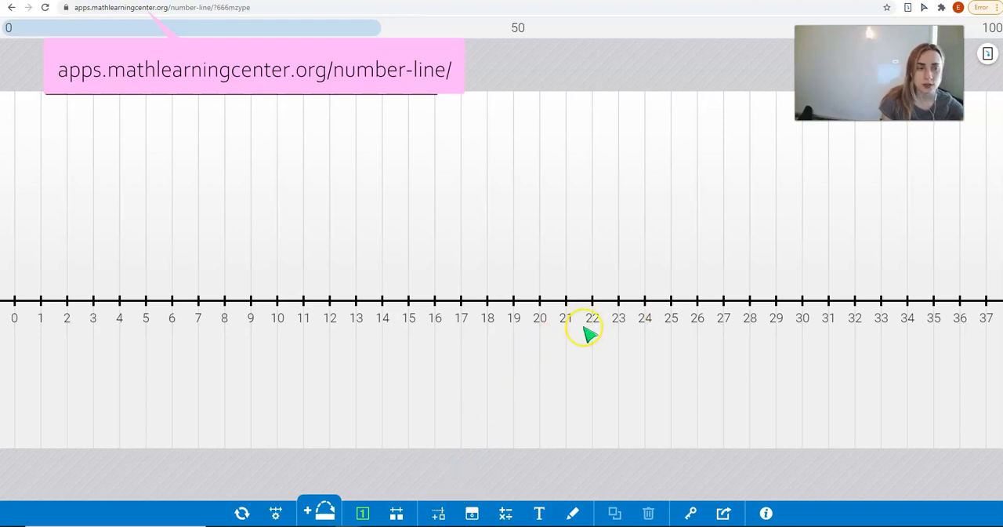
Add a 5.5 label and place it between 5 and 6 on the number line.
click(506, 513)
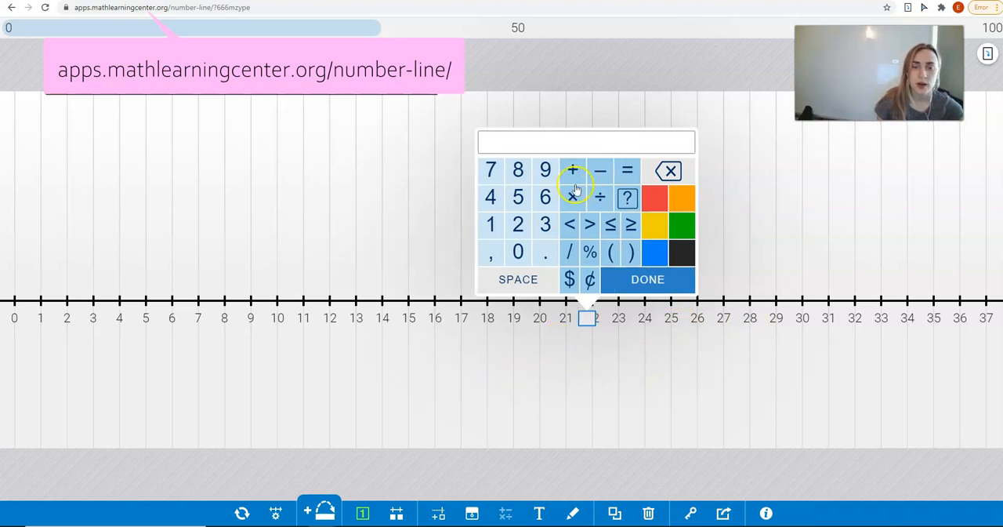
click(518, 197)
click(546, 251)
click(519, 196)
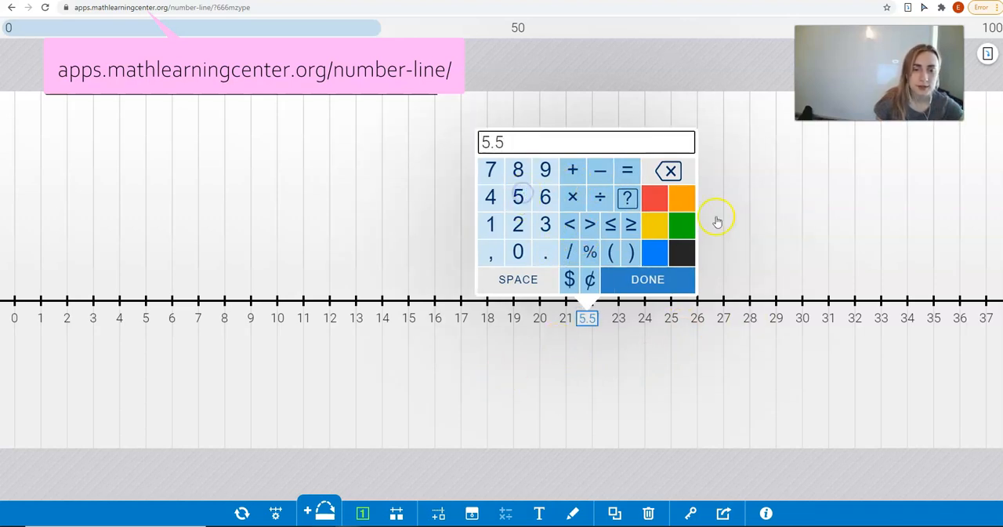
click(650, 276)
drag(584, 320, 160, 328)
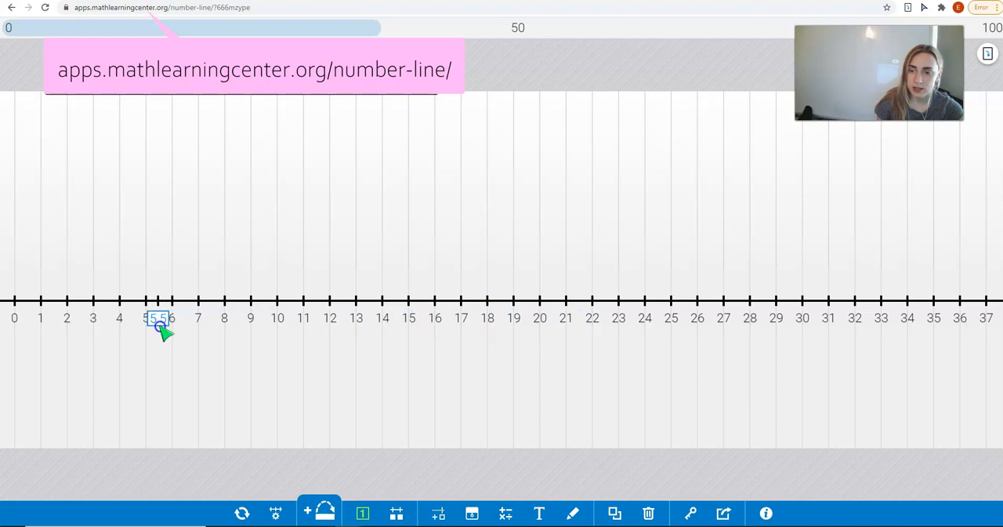
Reopen the 5.5 label for editing, clear its value and enter 8.
click(159, 323)
click(156, 324)
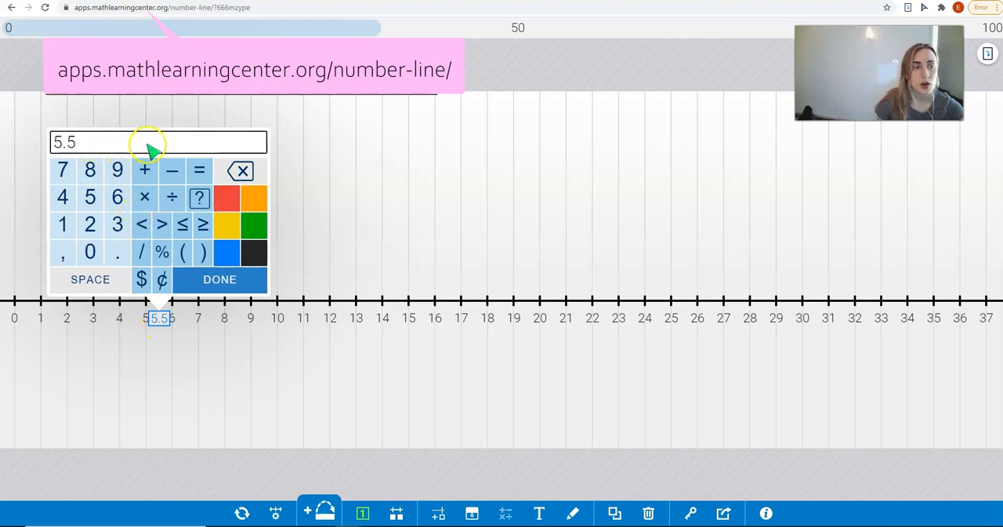
key(BackSpace)
key(BackSpace)
key(BackSpace)
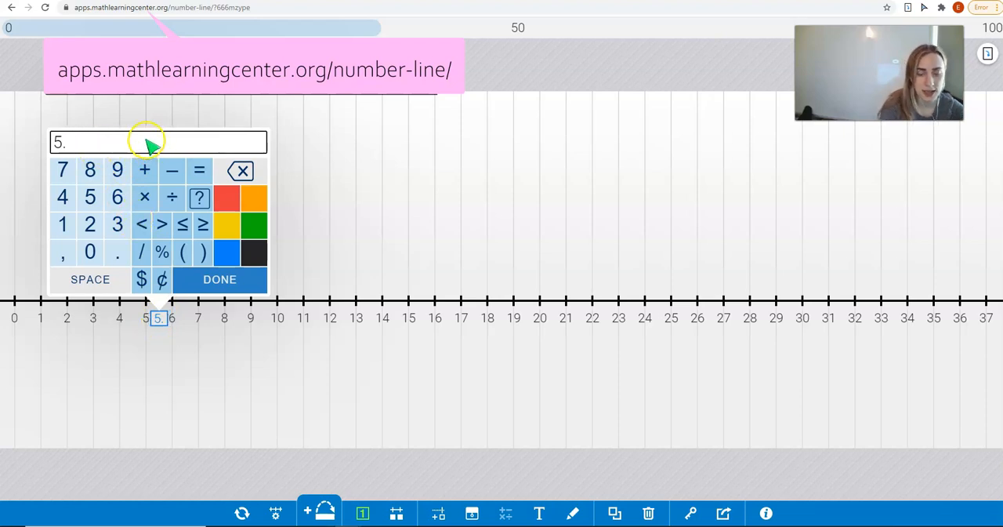
click(93, 168)
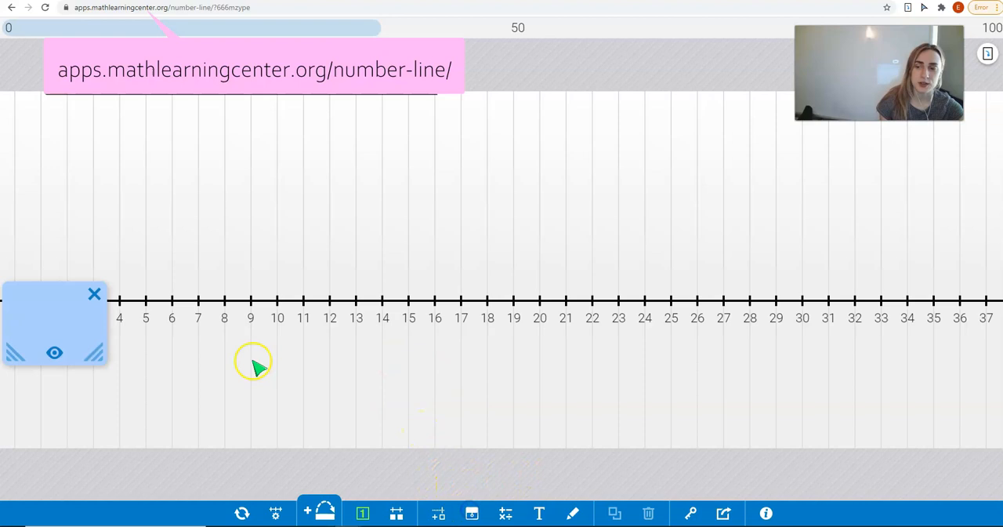
Position the blue cover over the number line from about 21 to 34 and toggle what it hides.
drag(68, 332, 560, 352)
drag(430, 333, 719, 288)
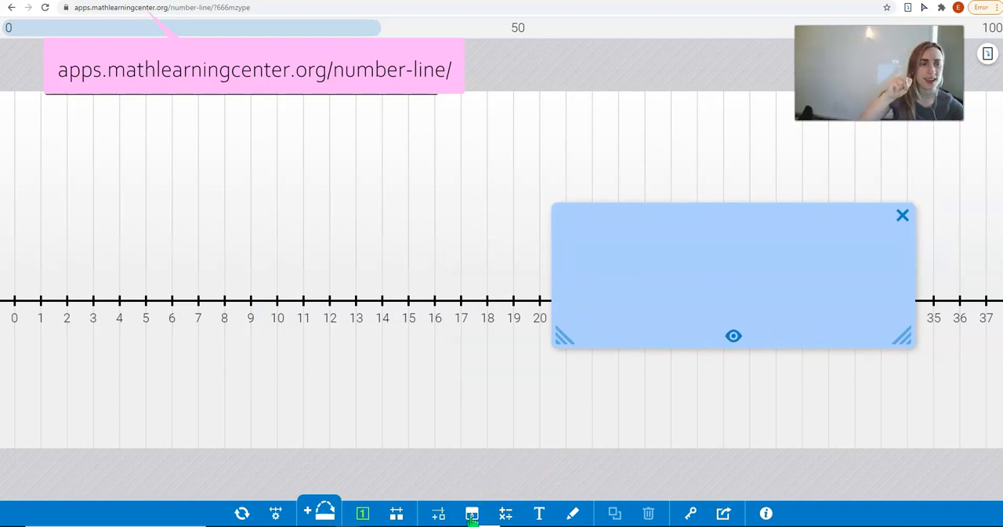
click(735, 337)
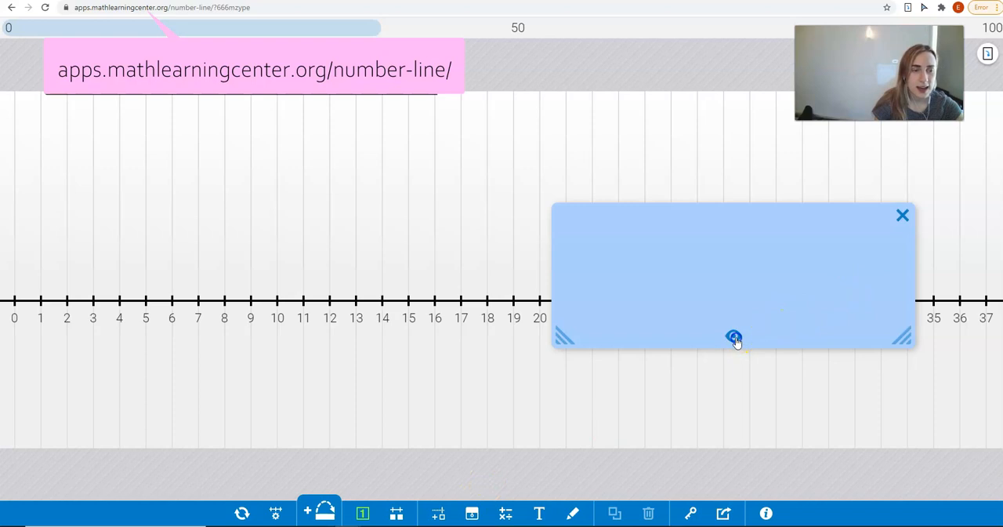
click(734, 339)
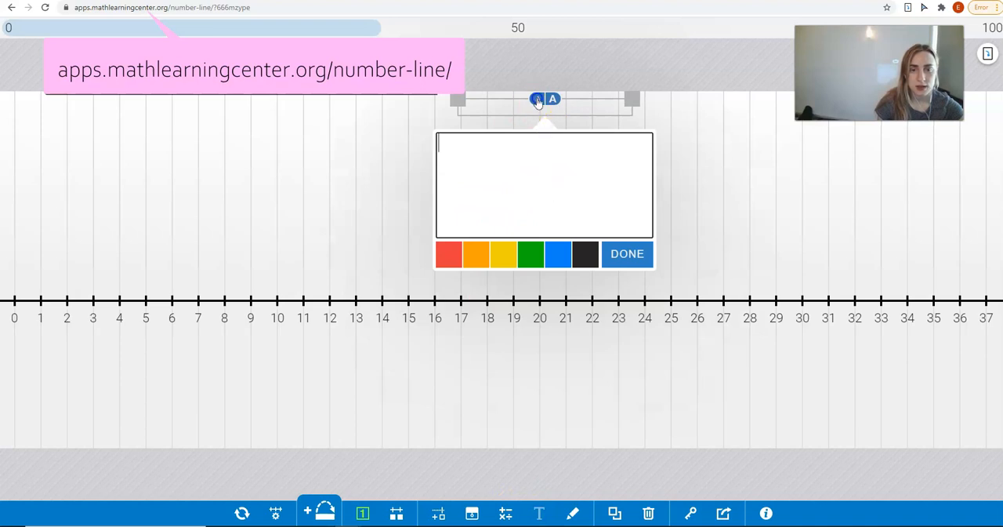
Add a text box above the number line reading "Type anything".
click(538, 99)
click(552, 177)
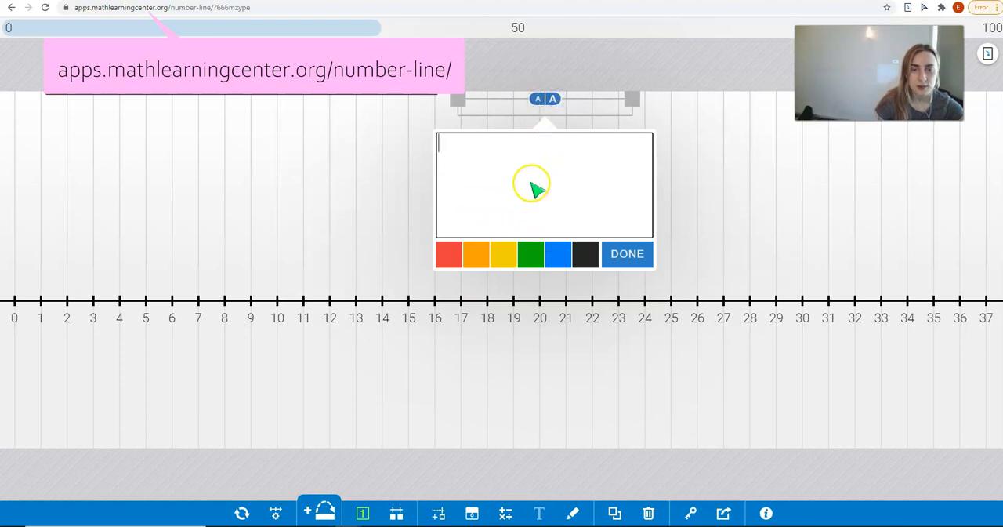
text(Type anything)
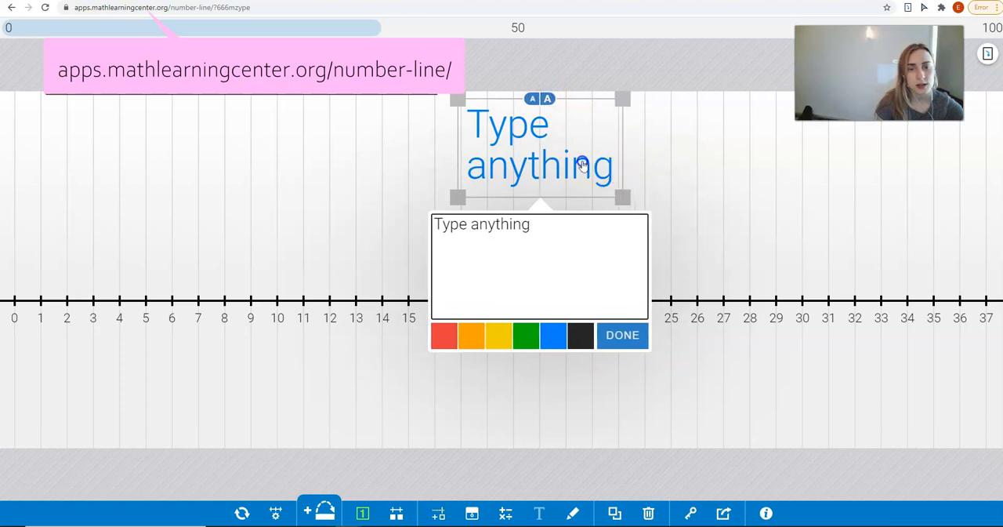
Try yellow, orange and red on the "Type anything" text, then set its colour to black.
click(502, 339)
click(467, 339)
click(437, 345)
click(581, 337)
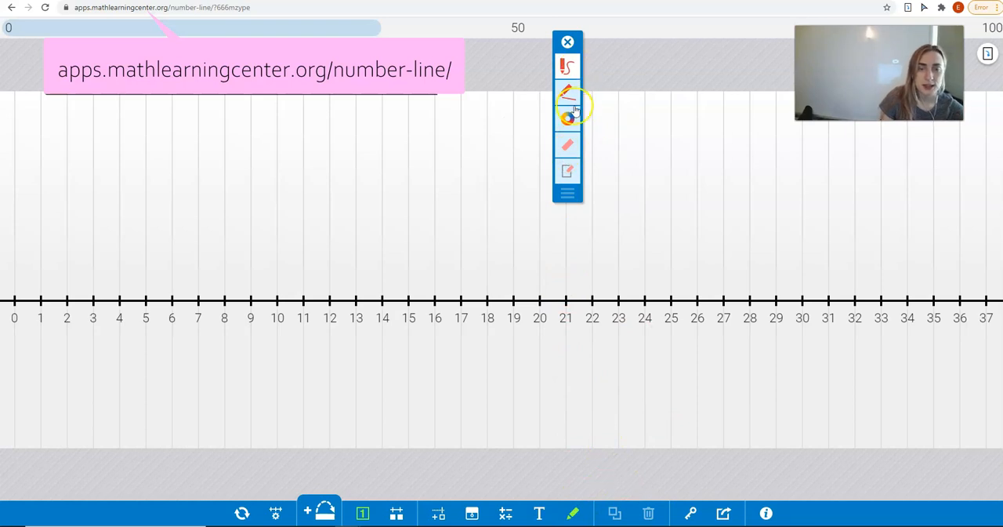
Draw a freehand red zigzag across the number line from about 9 to 28.
click(573, 112)
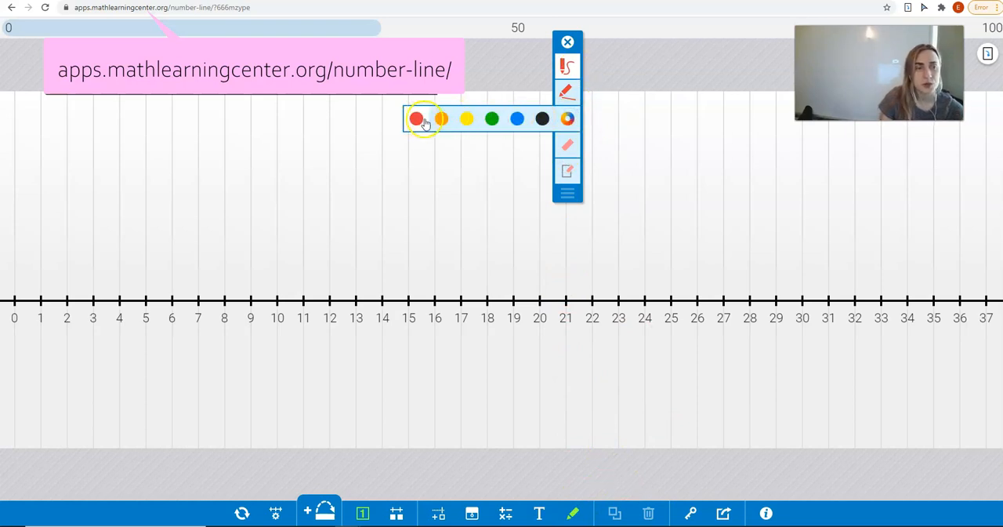
click(566, 119)
click(571, 70)
click(572, 71)
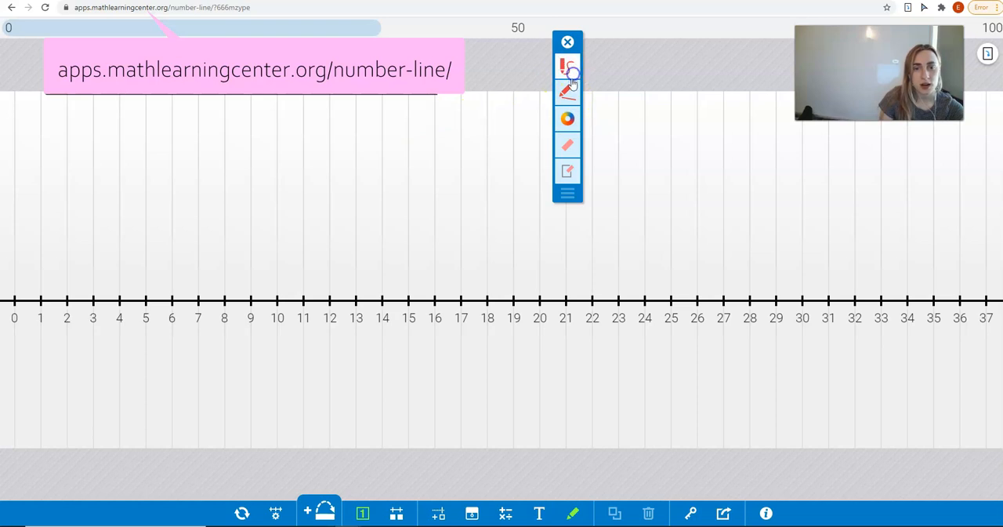
mouse_move(329, 212)
mouse_down()
mouse_move(392, 196)
mouse_move(517, 214)
mouse_move(641, 252)
mouse_move(665, 235)
mouse_up()
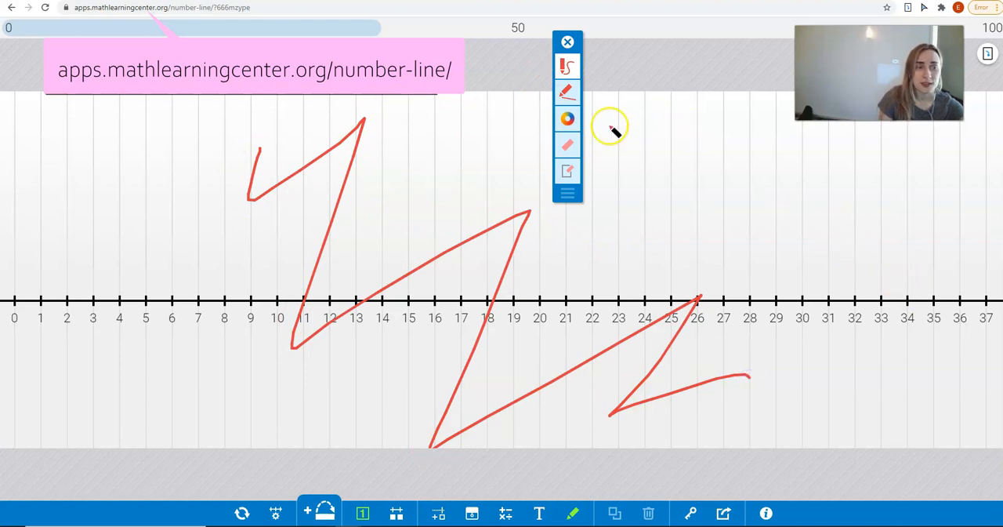
Clear all drawing from the workspace and switch to the straight-line drawing tool.
click(566, 171)
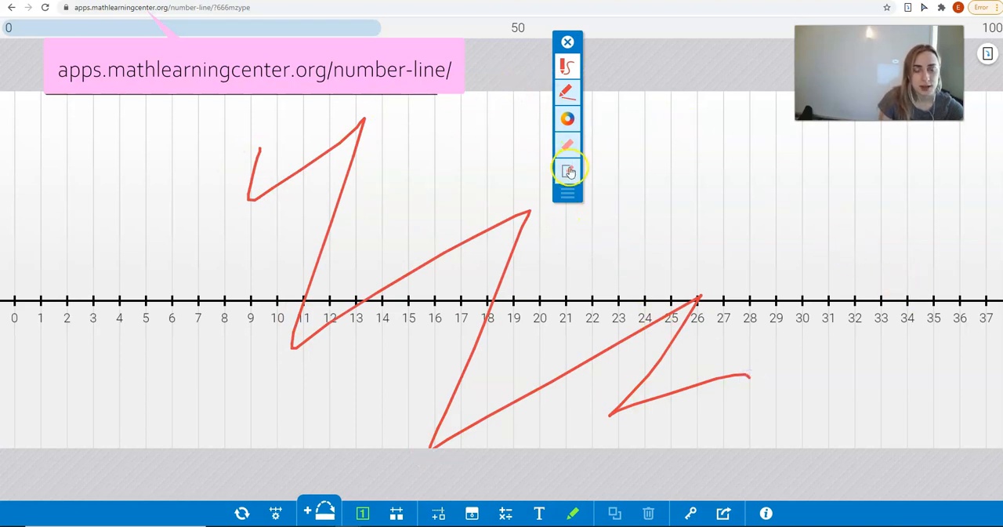
click(568, 172)
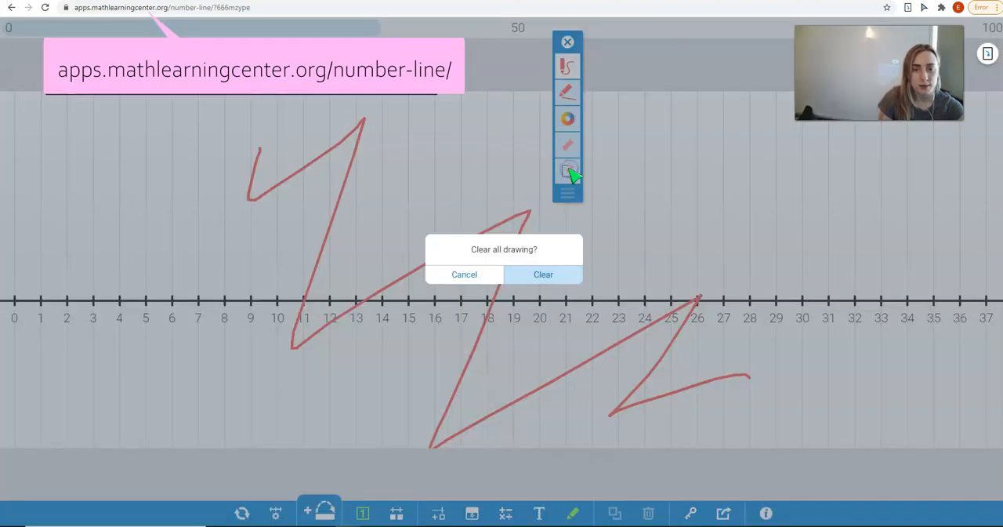
click(521, 276)
click(556, 94)
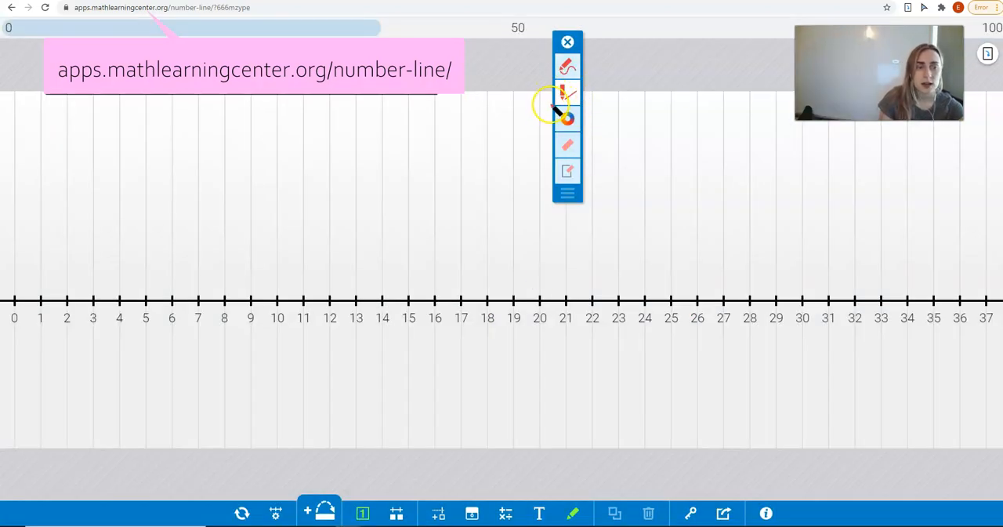
Duplicate the "Example" text box and move the copy above about 20 to 26 on the number line.
click(614, 514)
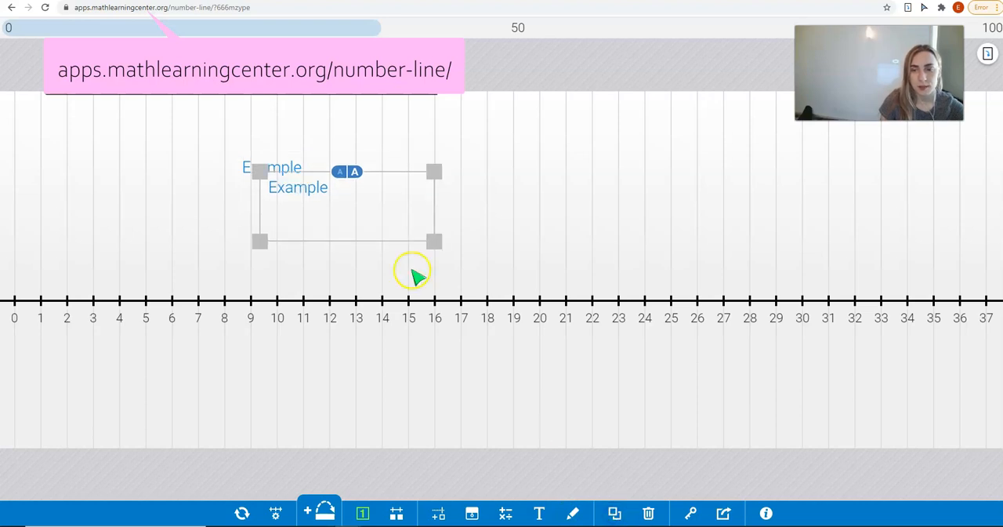
drag(389, 231, 625, 236)
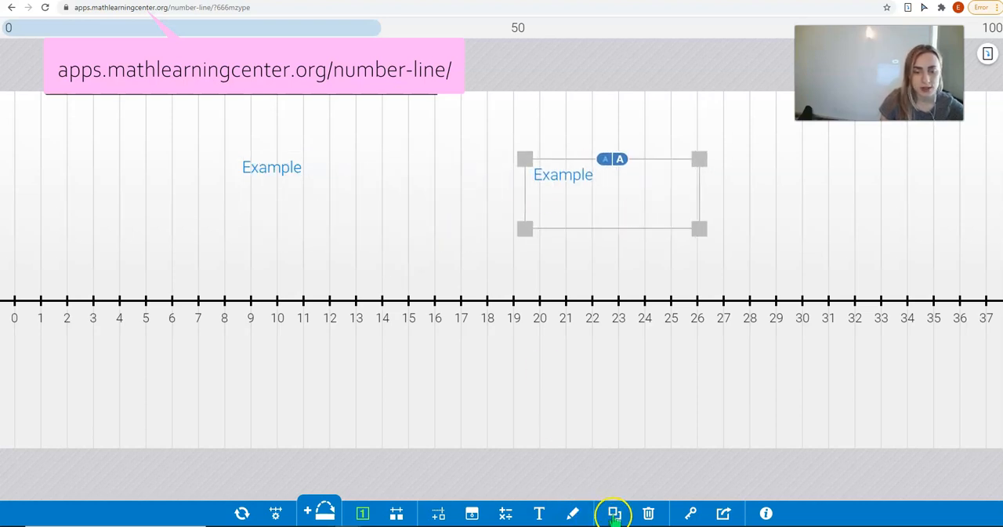
click(626, 188)
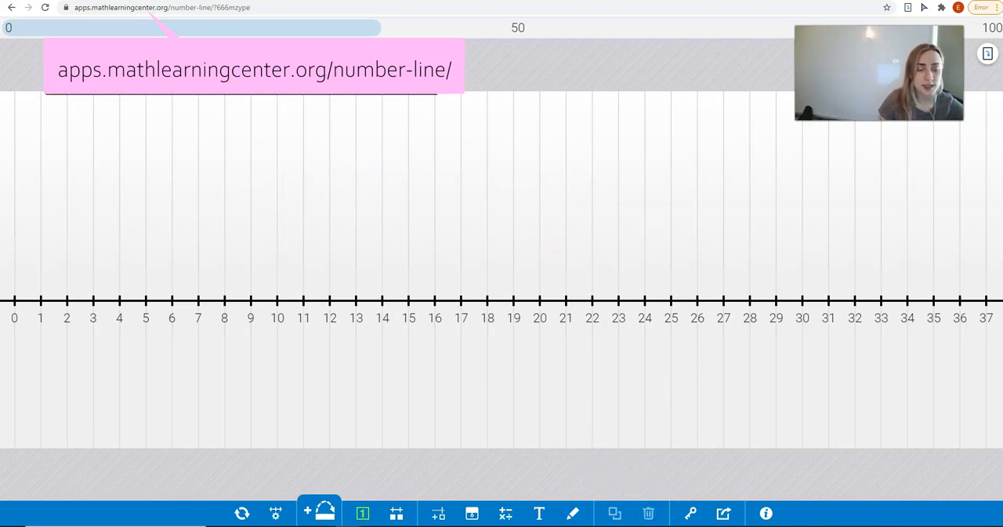
View the share code entry, dismiss it and display the options for sharing the work.
click(691, 512)
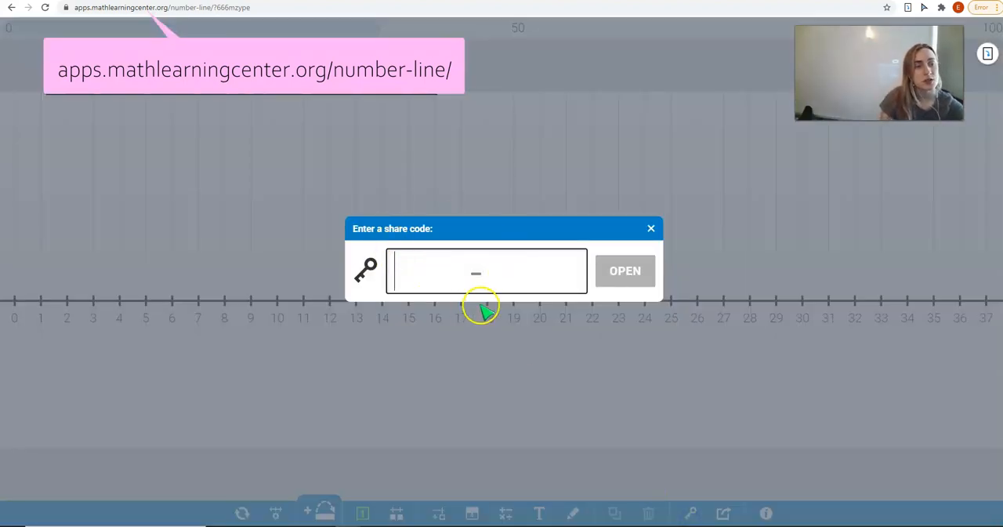
click(650, 228)
click(726, 513)
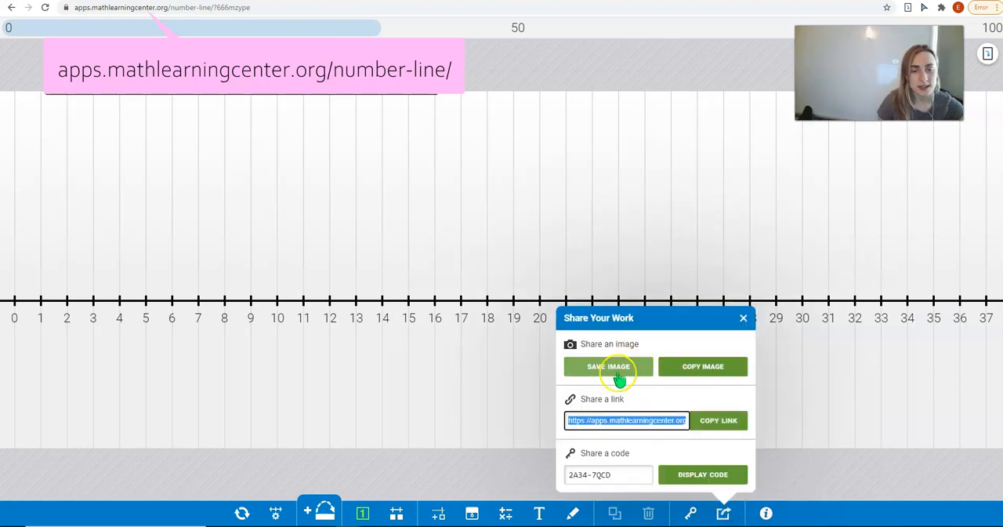
Open the app's how-to guide and review it through to the end of the Toolbar Interface table.
click(769, 515)
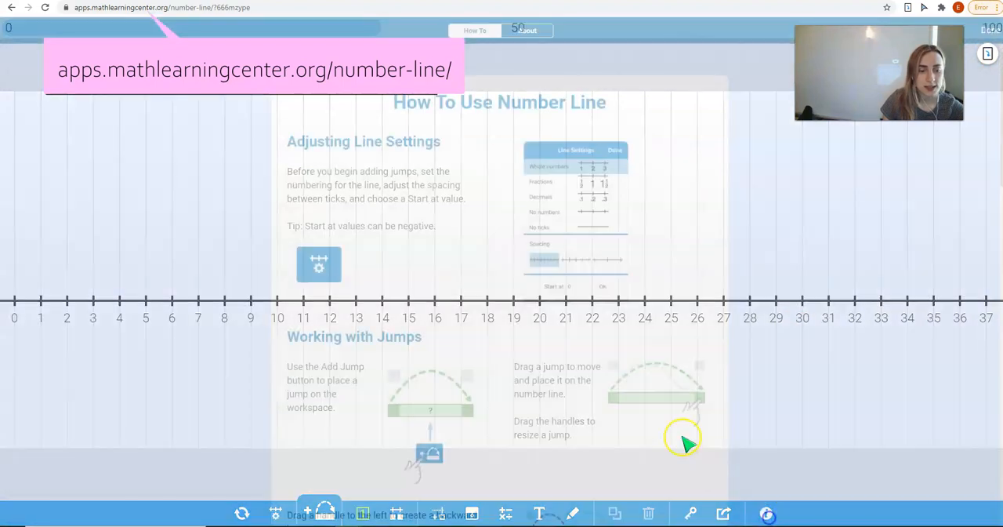
scroll(655, 315, down, 5)
scroll(672, 316, down, 7)
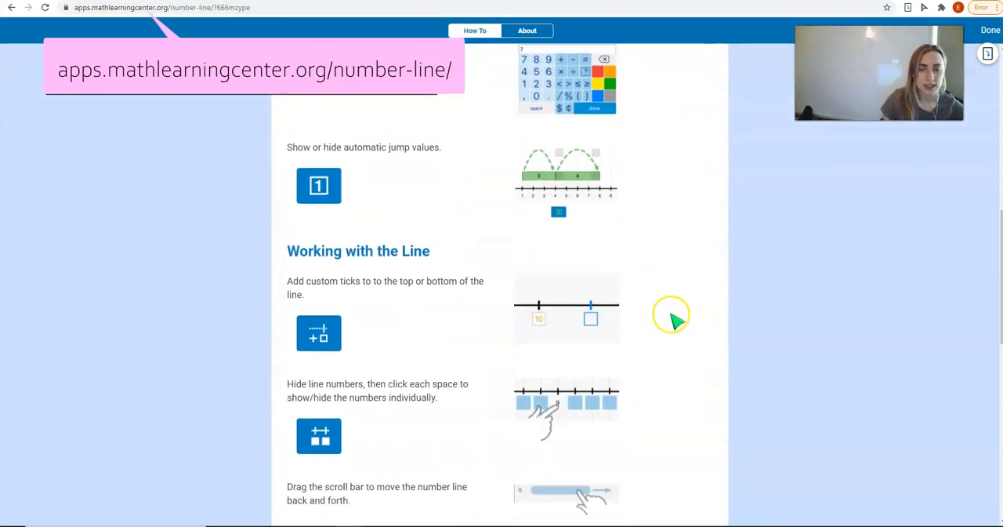
scroll(678, 320, down, 3)
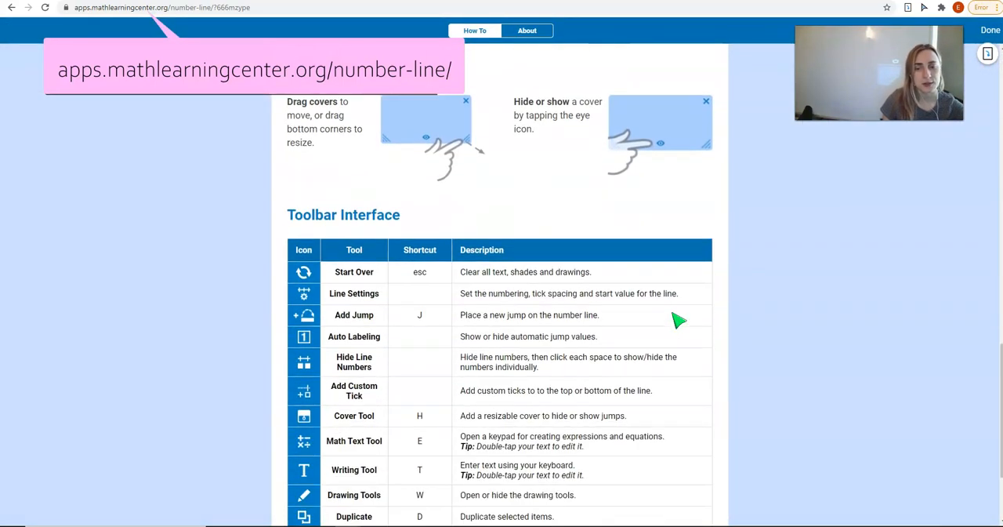
scroll(680, 319, down, 3)
scroll(680, 319, down, 1)
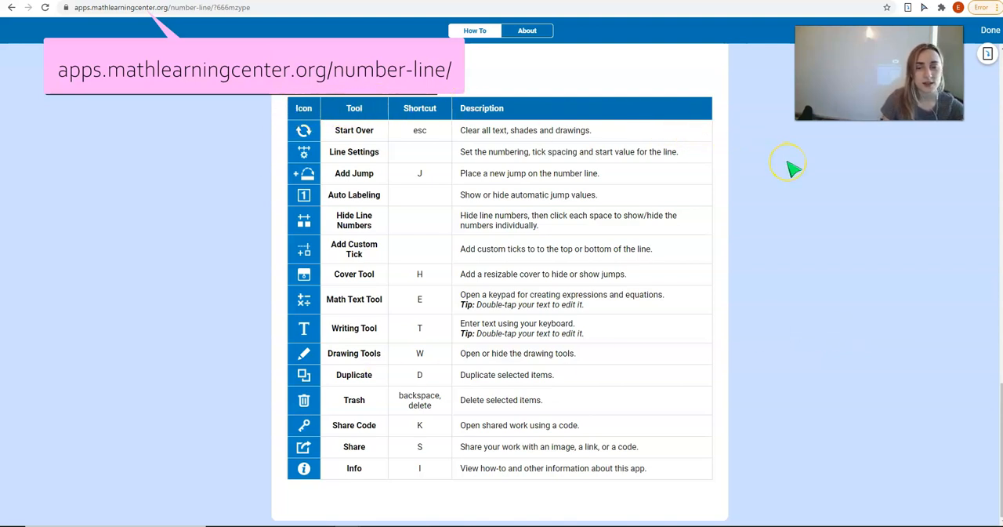
View the About information down to the app credits and return to the number line workspace.
click(527, 31)
scroll(605, 127, down, 3)
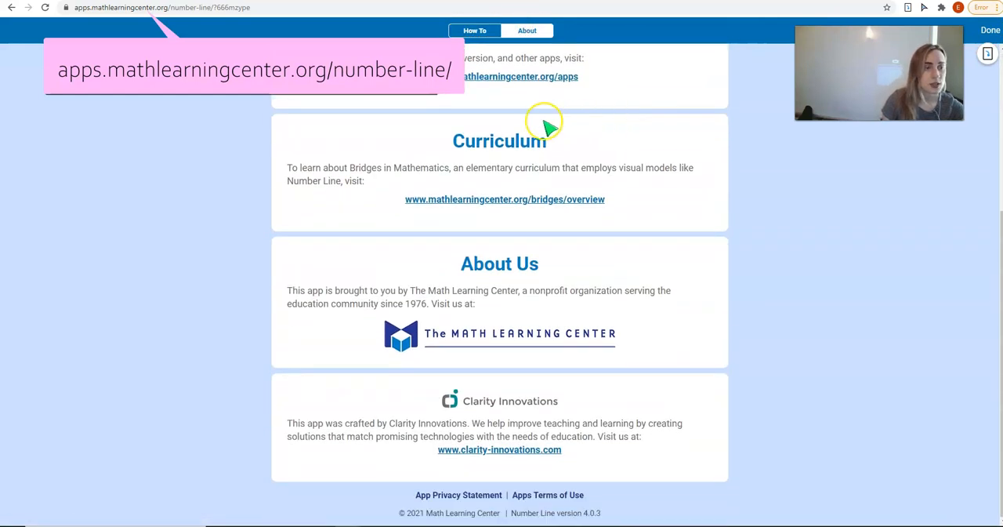
click(991, 30)
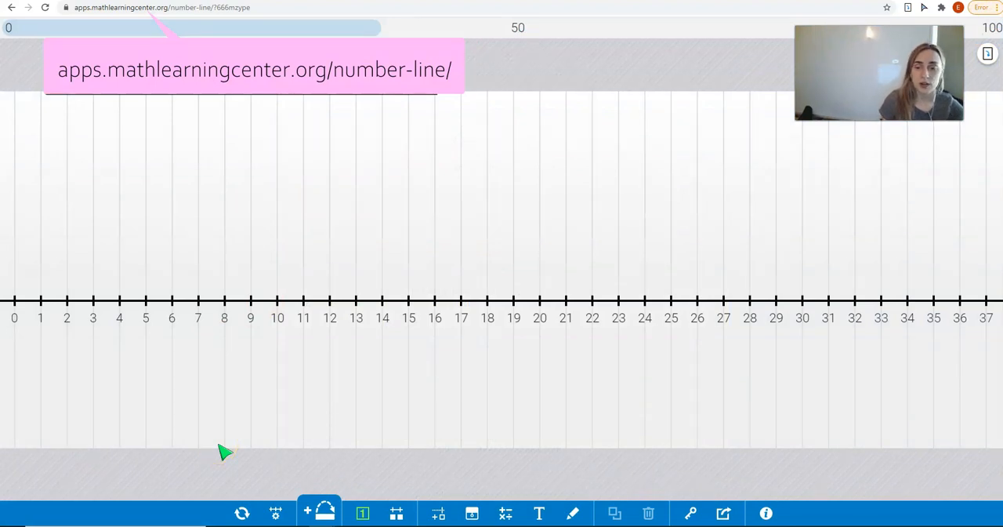
Set the number line's numbering to decimals in increments of 0.25.
click(275, 513)
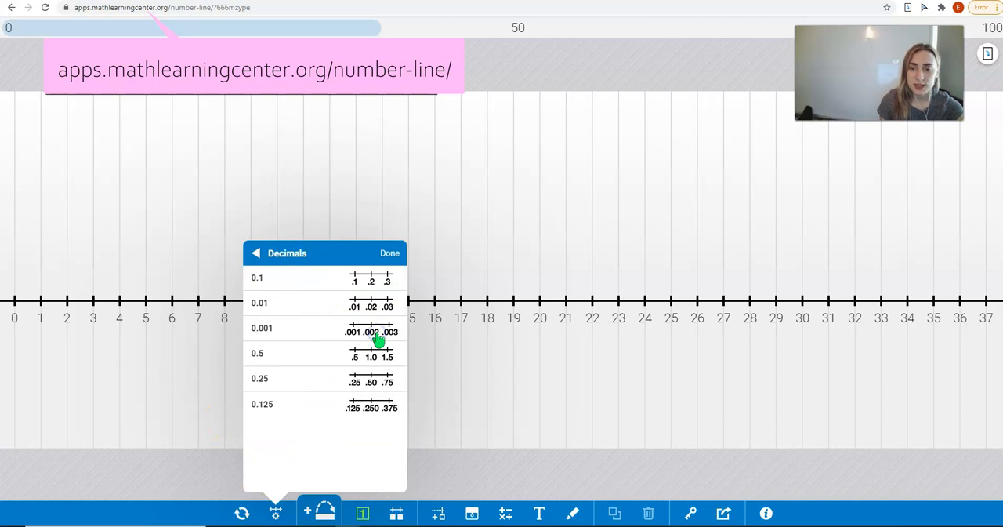
click(265, 379)
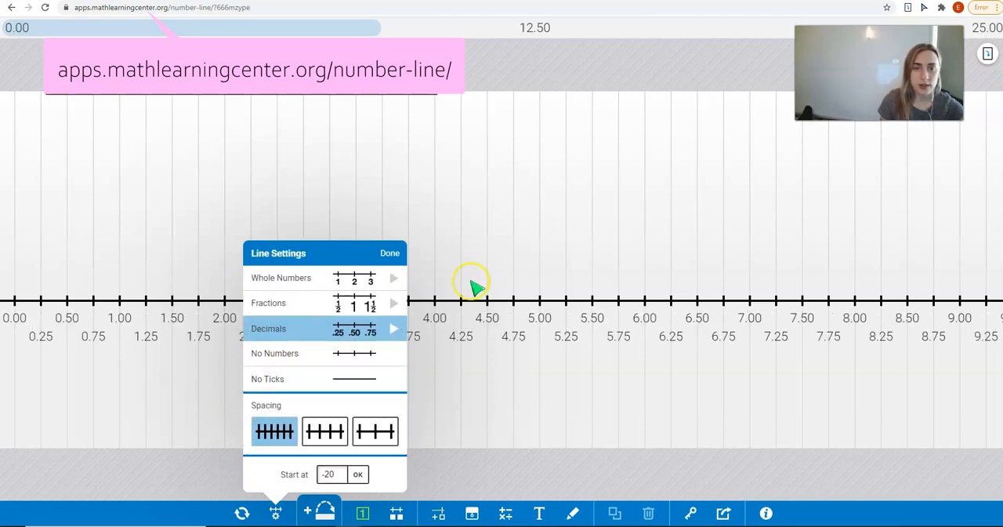